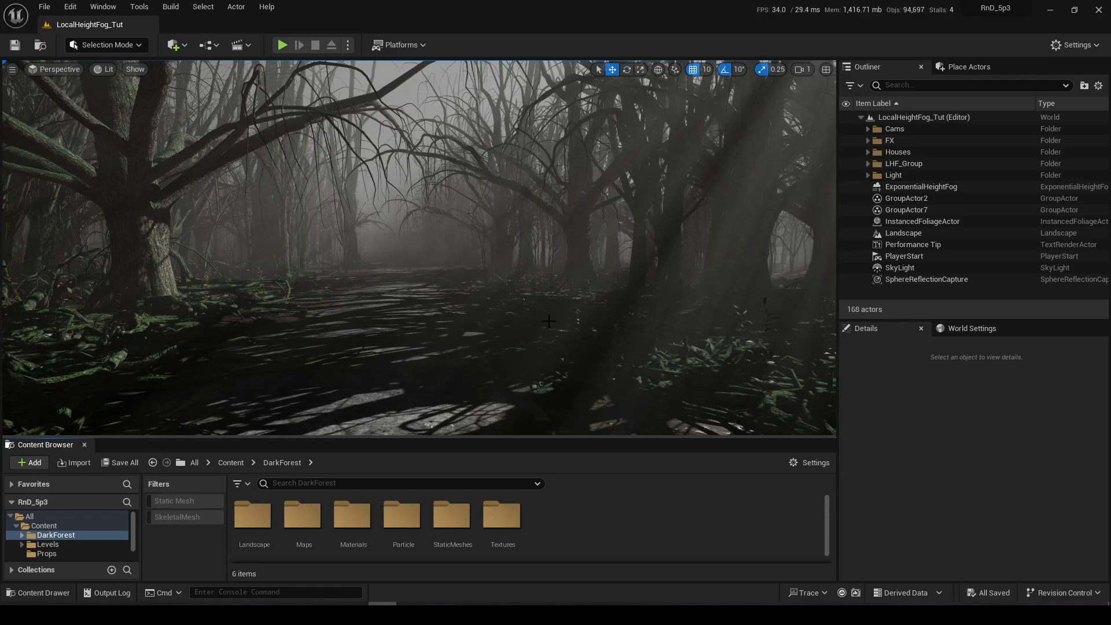
# Step: Examine the forest path from several angles, comparing the scene with the ExponentialHeightFog actor hidden and shown
pyautogui.moveTo(549, 321)
pyautogui.mouseDown(button='right')
pyautogui.moveTo(417, 320)
pyautogui.moveTo(570, 320)
pyautogui.mouseUp(button='right')
pyautogui.press('w')
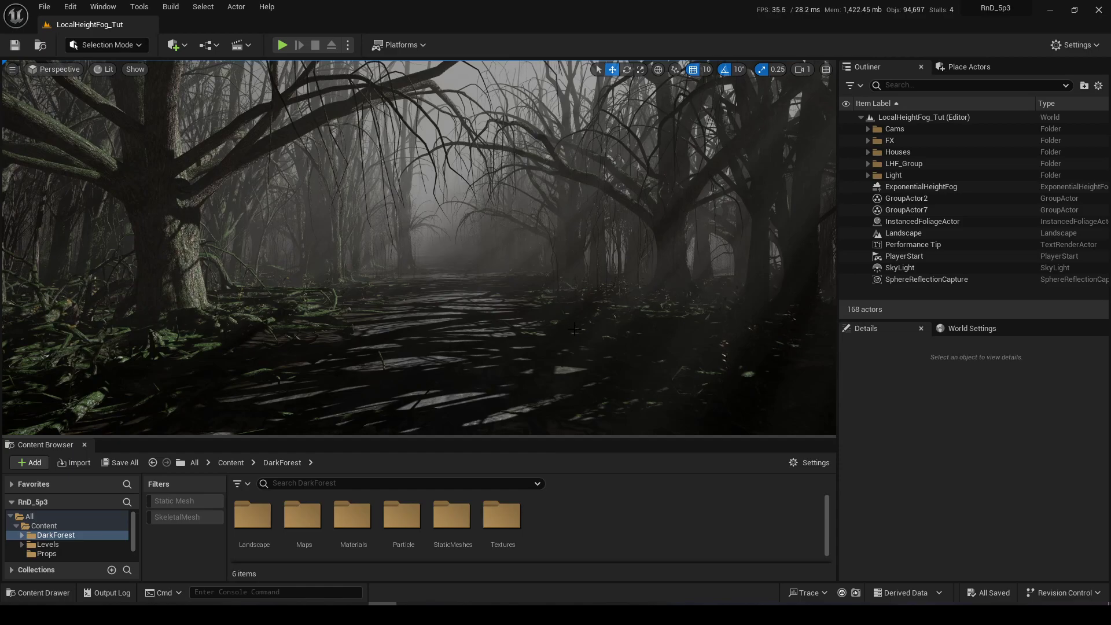
pyautogui.moveTo(327, 308); pyautogui.dragTo(362, 295, button='right')
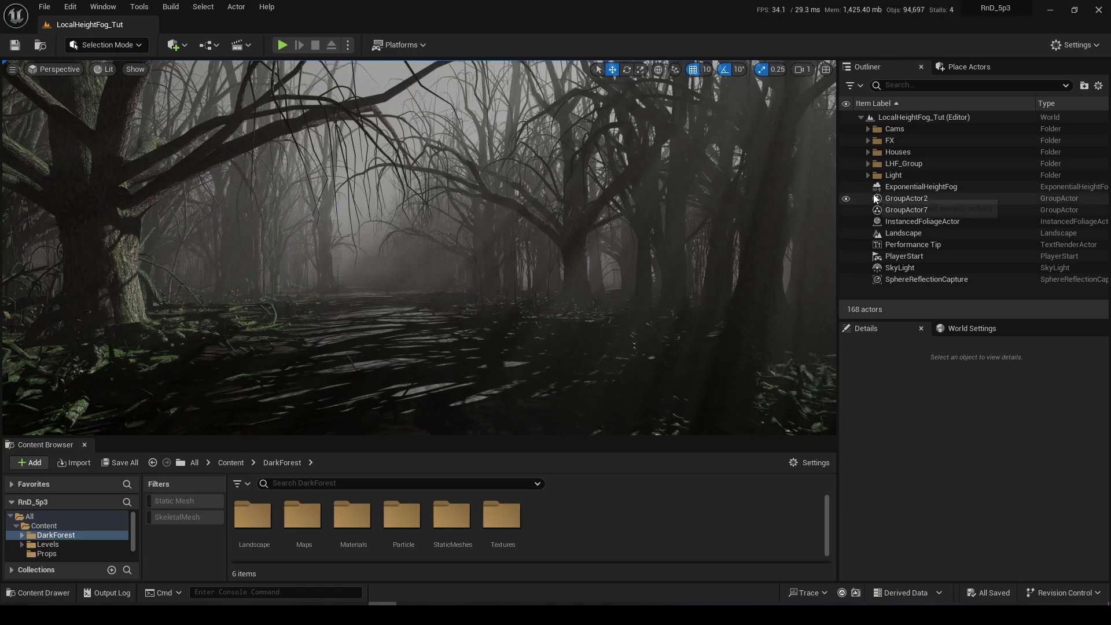
pyautogui.click(891, 186)
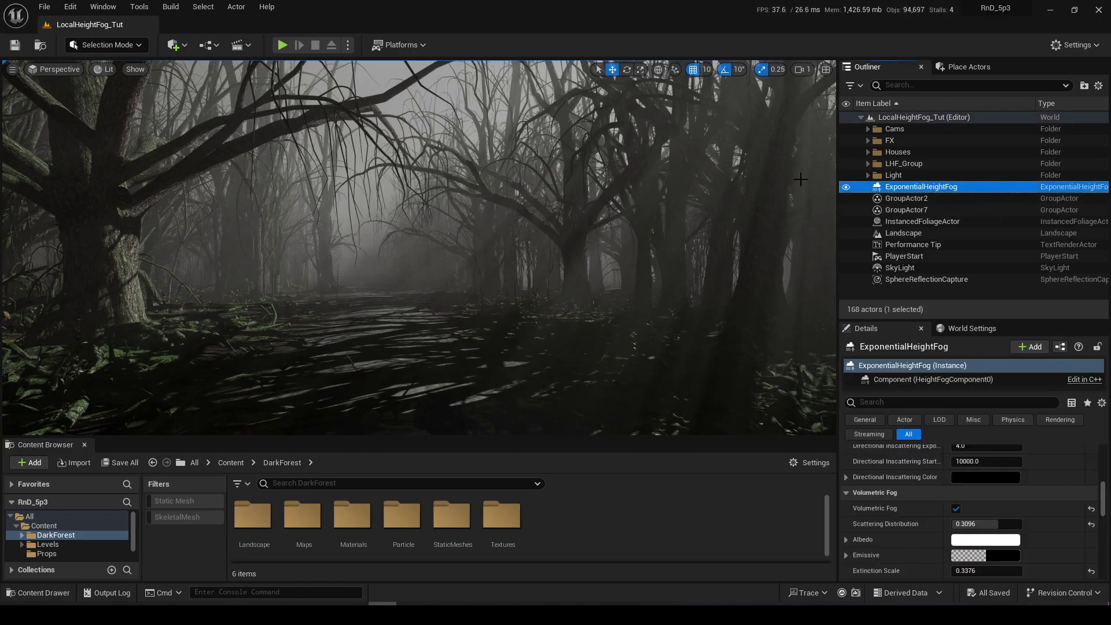
pyautogui.click(845, 187)
pyautogui.click(845, 187)
pyautogui.moveTo(547, 297); pyautogui.dragTo(535, 297, button='right')
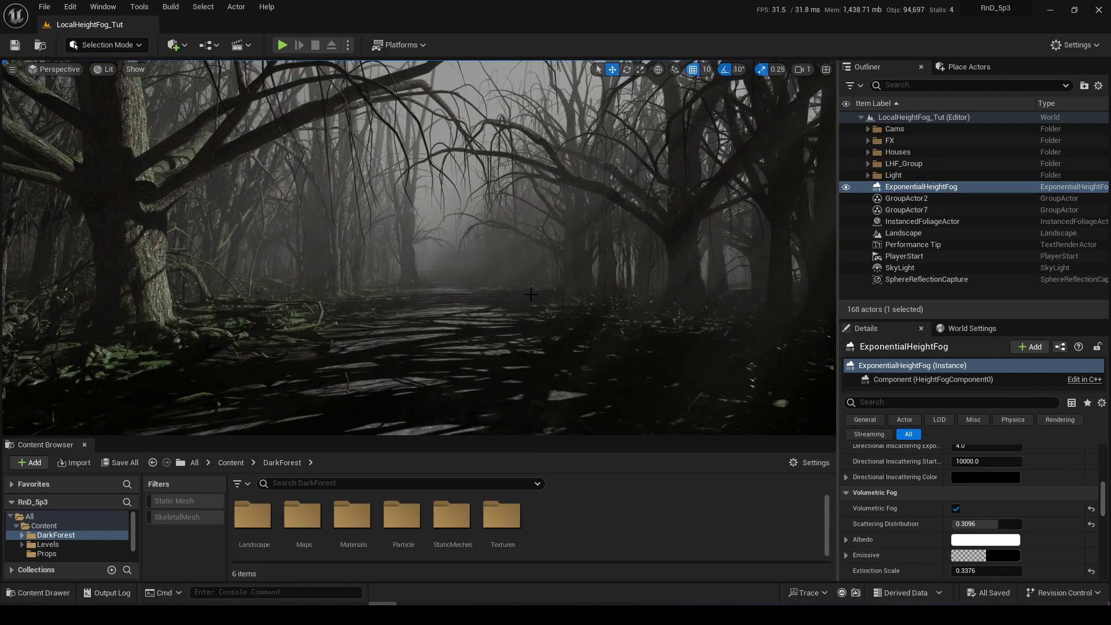
pyautogui.click(891, 186)
pyautogui.moveTo(593, 285); pyautogui.dragTo(229, 281, button='right')
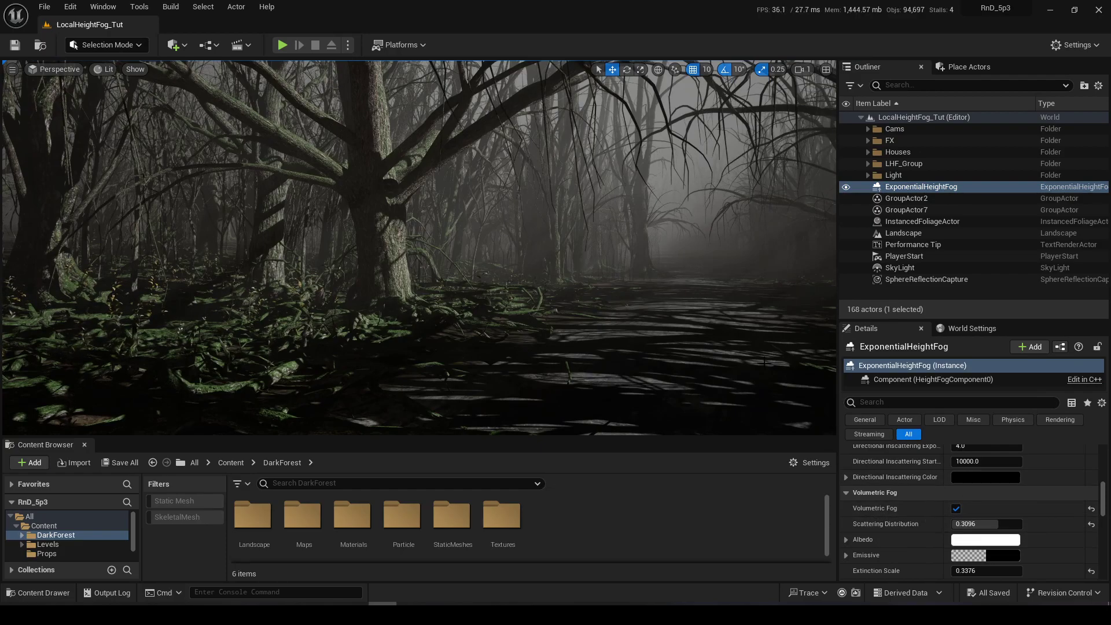
pyautogui.moveTo(593, 284); pyautogui.dragTo(683, 285, button='right')
pyautogui.moveTo(272, 335); pyautogui.dragTo(271, 335, button='right')
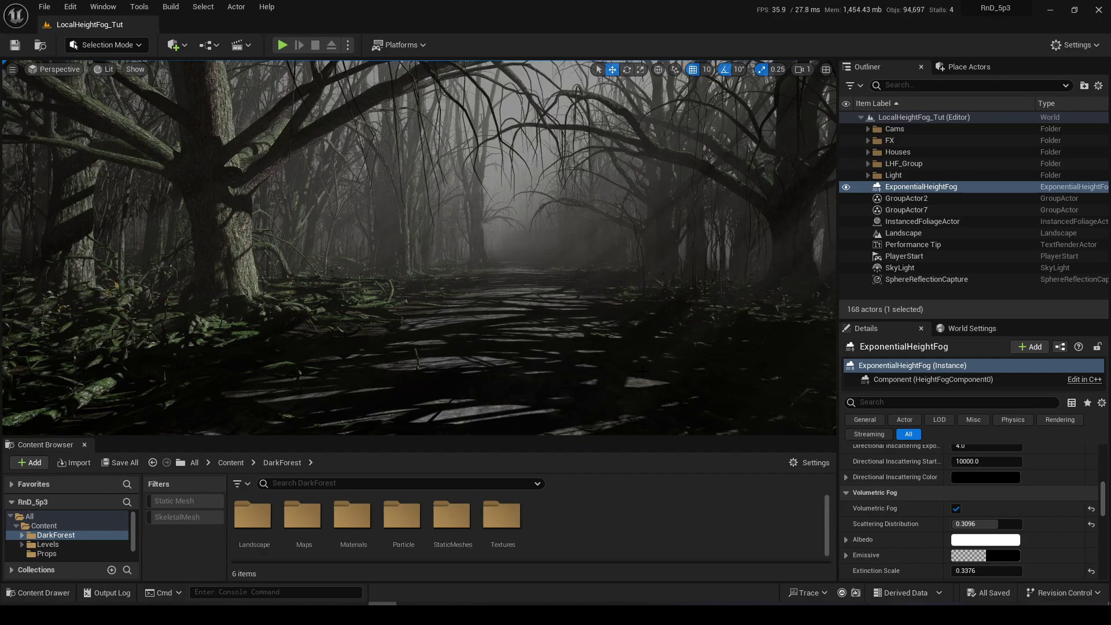
pyautogui.moveTo(642, 371); pyautogui.dragTo(641, 364, button='right')
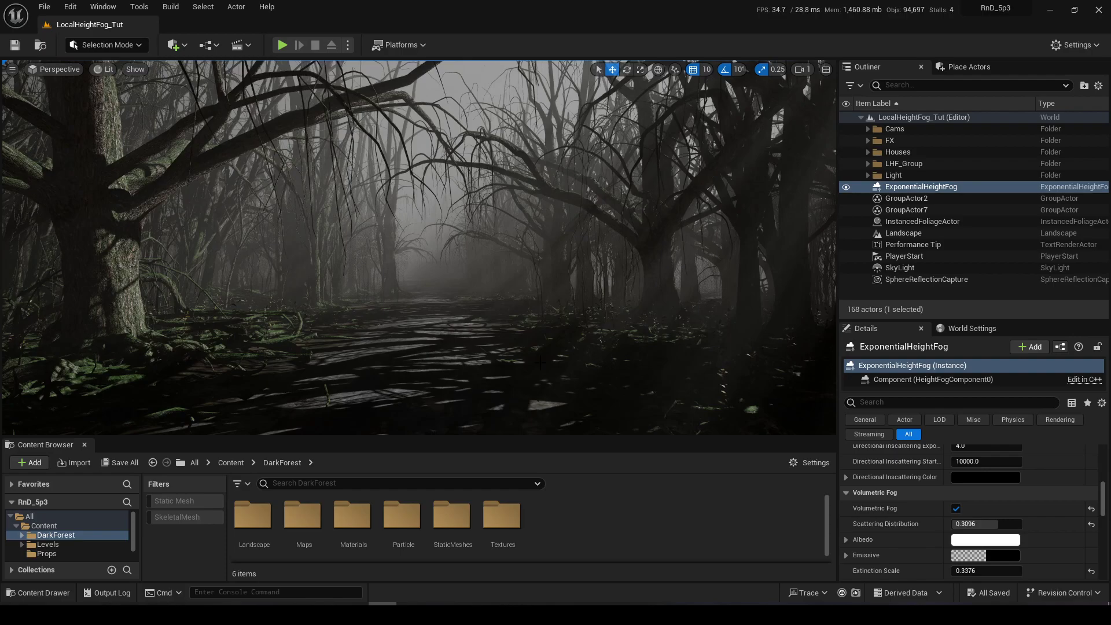
# Step: Place a Local Height Fog actor on the ground beside the large tree and frame it in the view
pyautogui.click(916, 288)
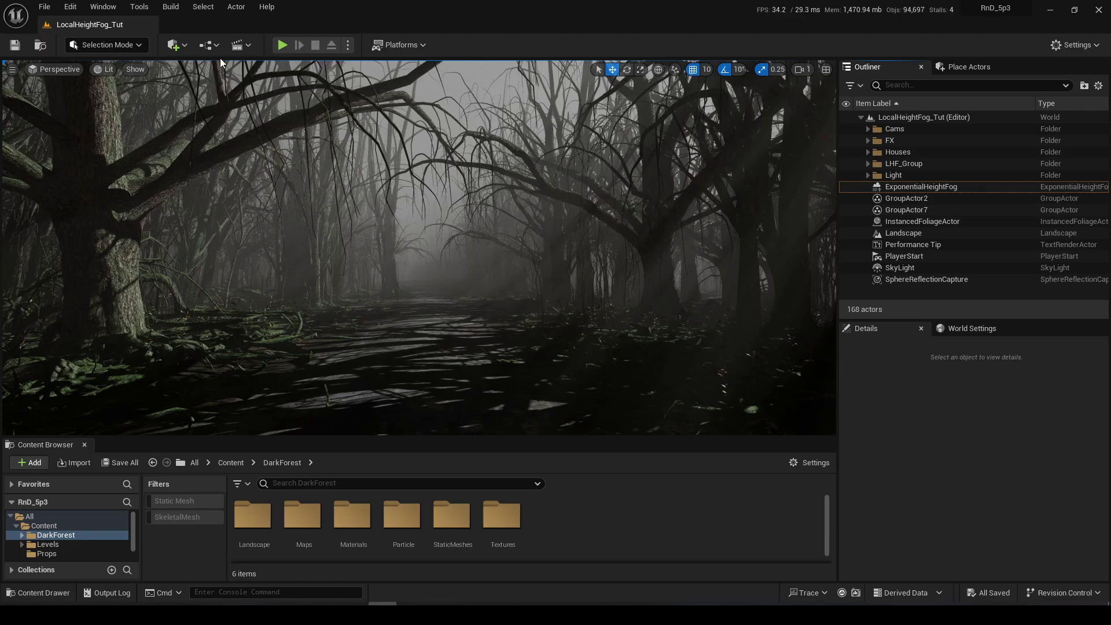
pyautogui.click(174, 44)
pyautogui.moveTo(231, 203)
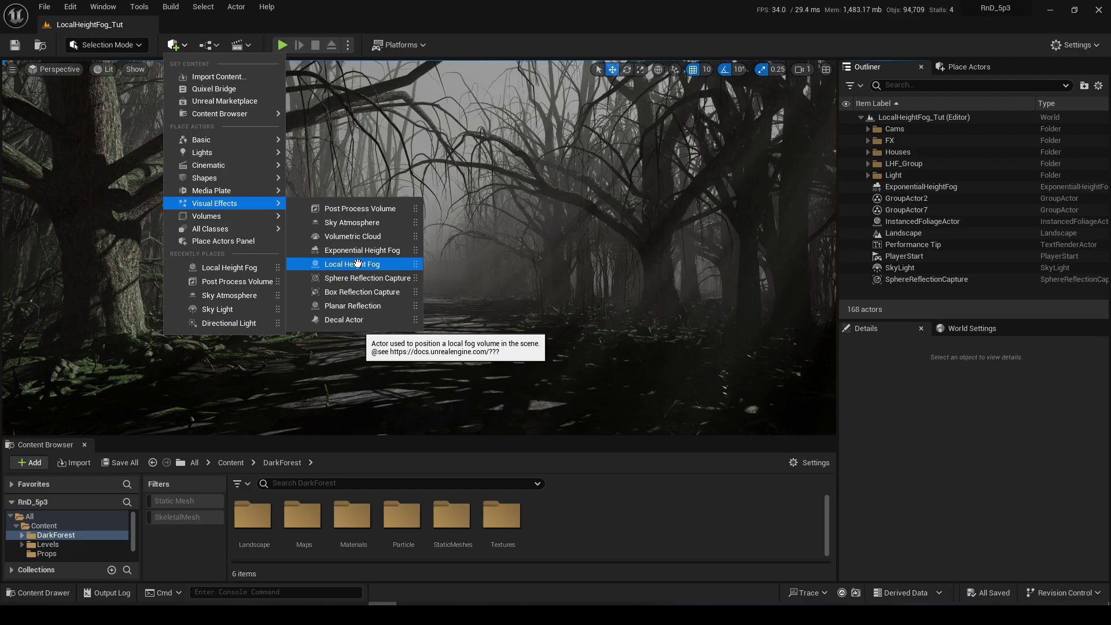
pyautogui.moveTo(358, 263); pyautogui.dragTo(209, 319)
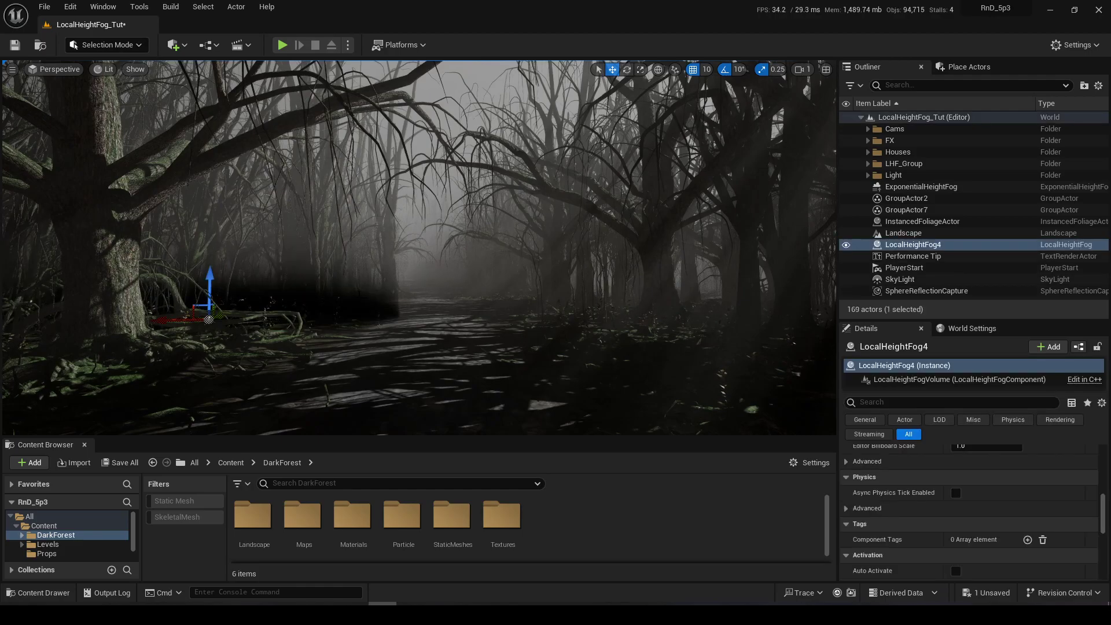
pyautogui.press('f')
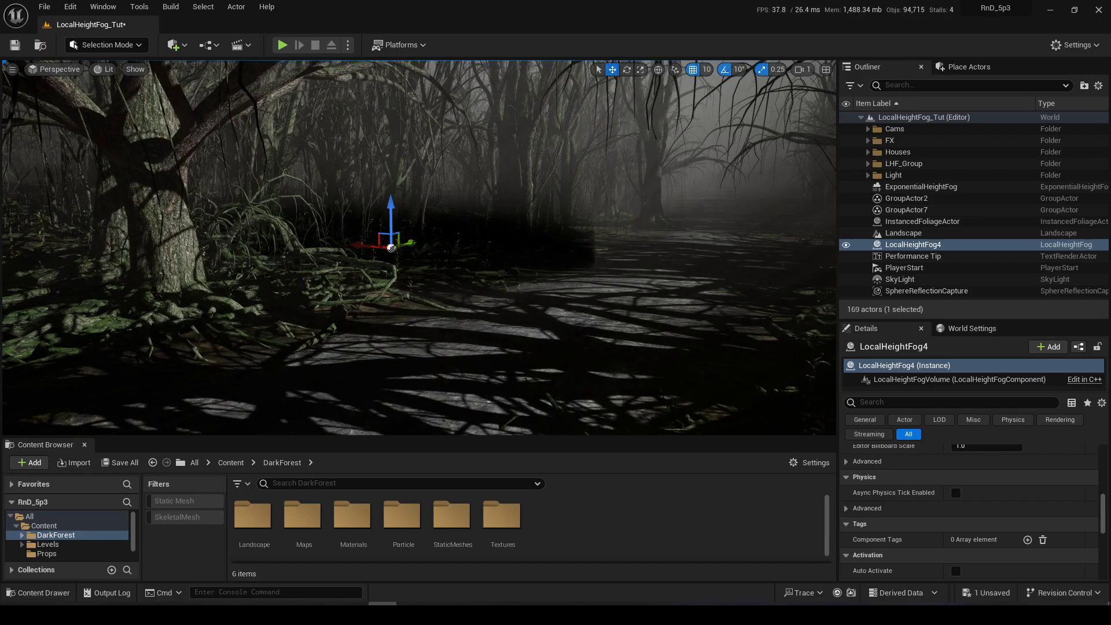
# Step: Move the local height fog closer to the large tree and raise it slightly above the ground
pyautogui.moveTo(392, 248)
pyautogui.mouseDown()
pyautogui.moveTo(402, 241)
pyautogui.moveTo(344, 267)
pyautogui.moveTo(364, 265)
pyautogui.moveTo(278, 250)
pyautogui.mouseUp()
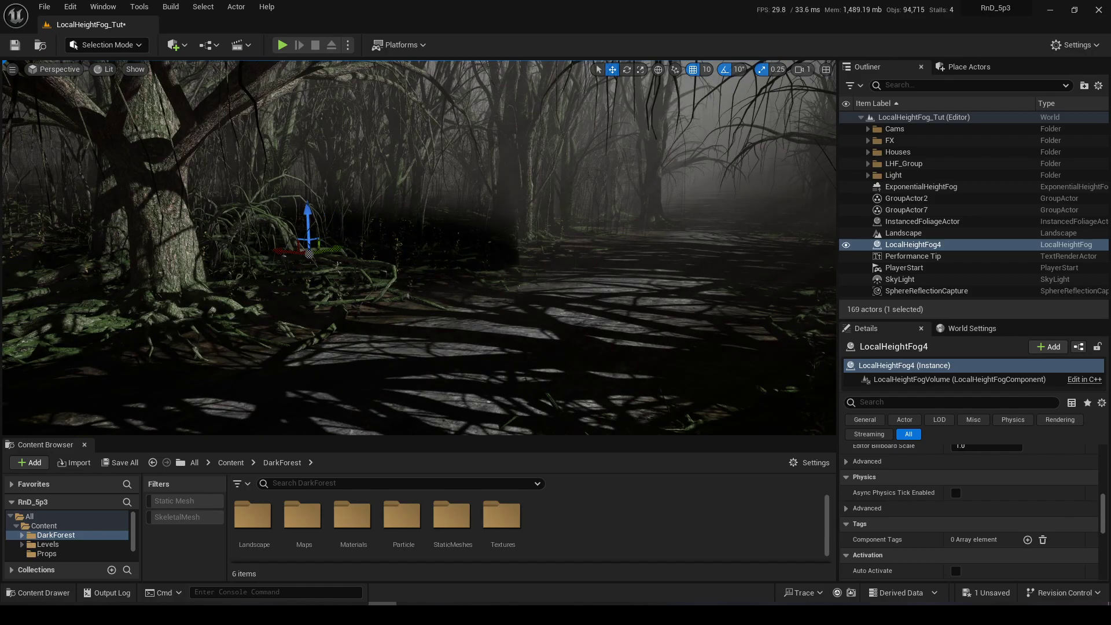
pyautogui.scroll(5, 1014, 525)
pyautogui.scroll(3, 1004, 519)
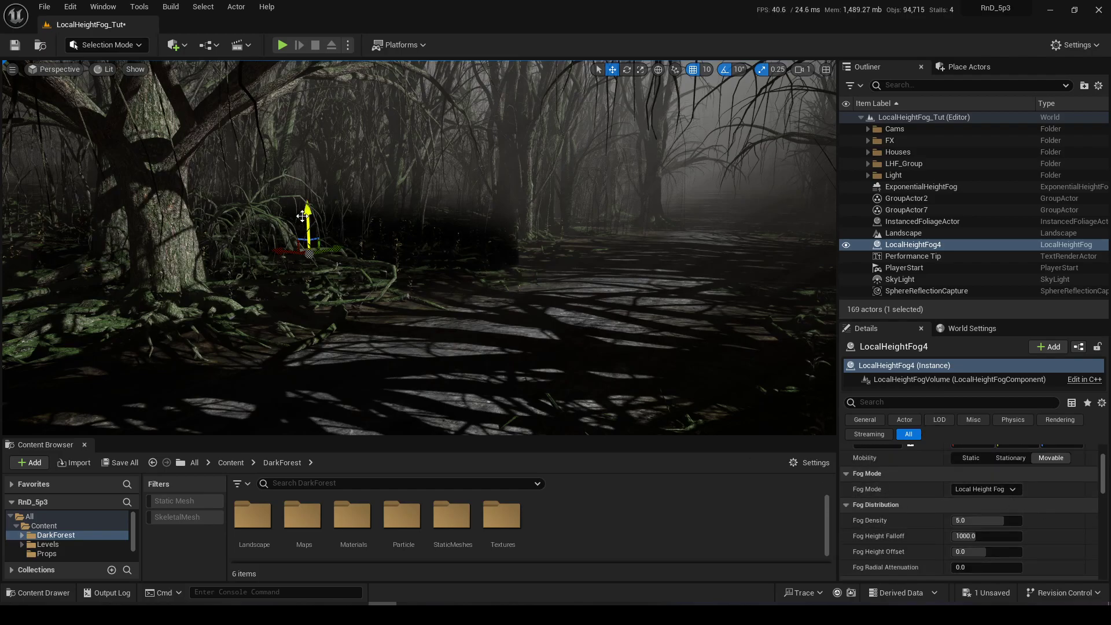
pyautogui.moveTo(309, 216); pyautogui.dragTo(308, 203)
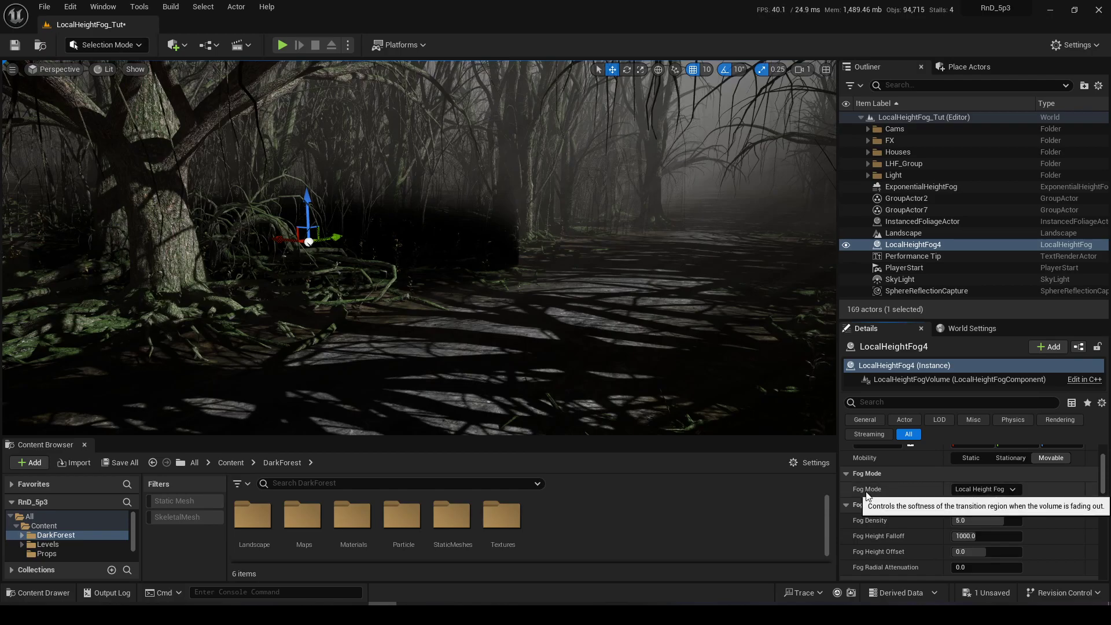
pyautogui.click(983, 491)
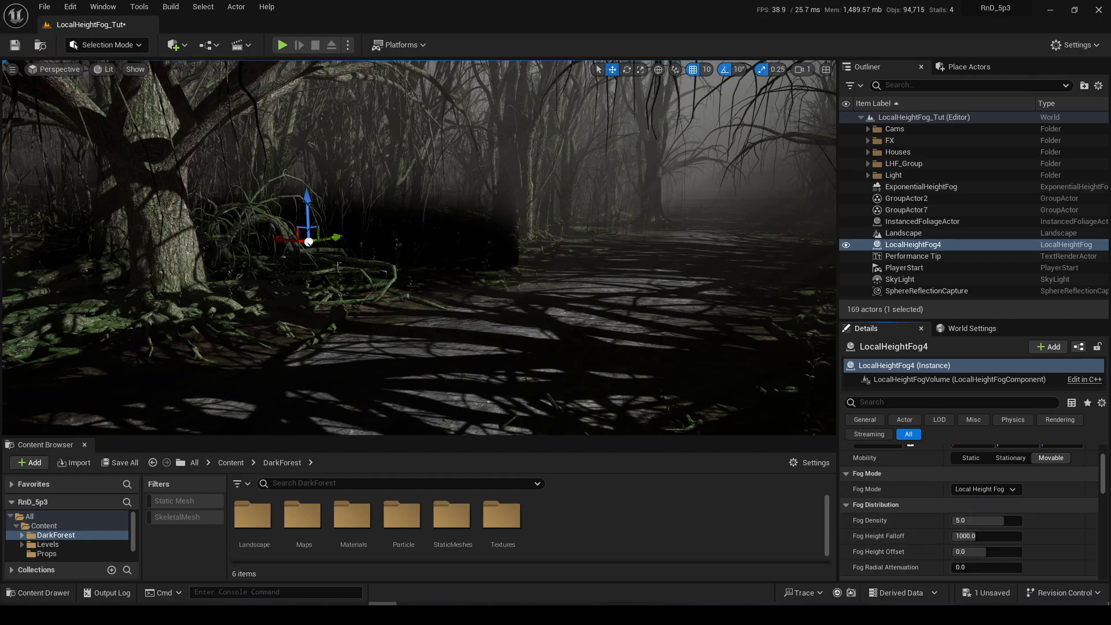
pyautogui.moveTo(308, 241)
pyautogui.mouseDown()
pyautogui.moveTo(303, 168)
pyautogui.moveTo(309, 245)
pyautogui.mouseUp()
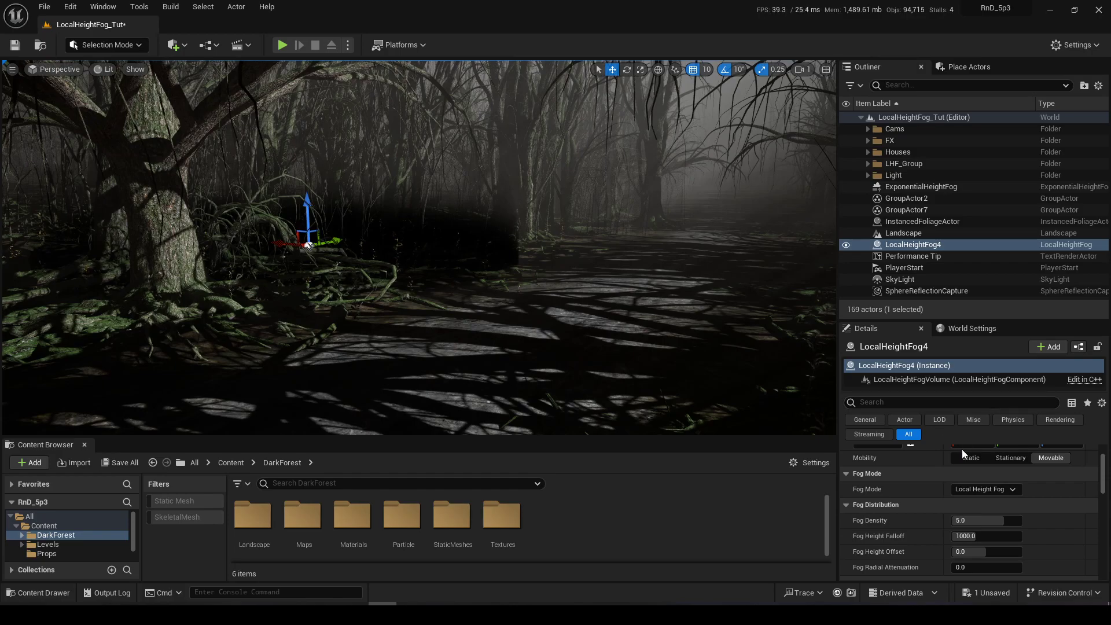
# Step: Try the Local Sphere Fog mode on the fog volume and restore the Local Height Fog mode
pyautogui.click(999, 491)
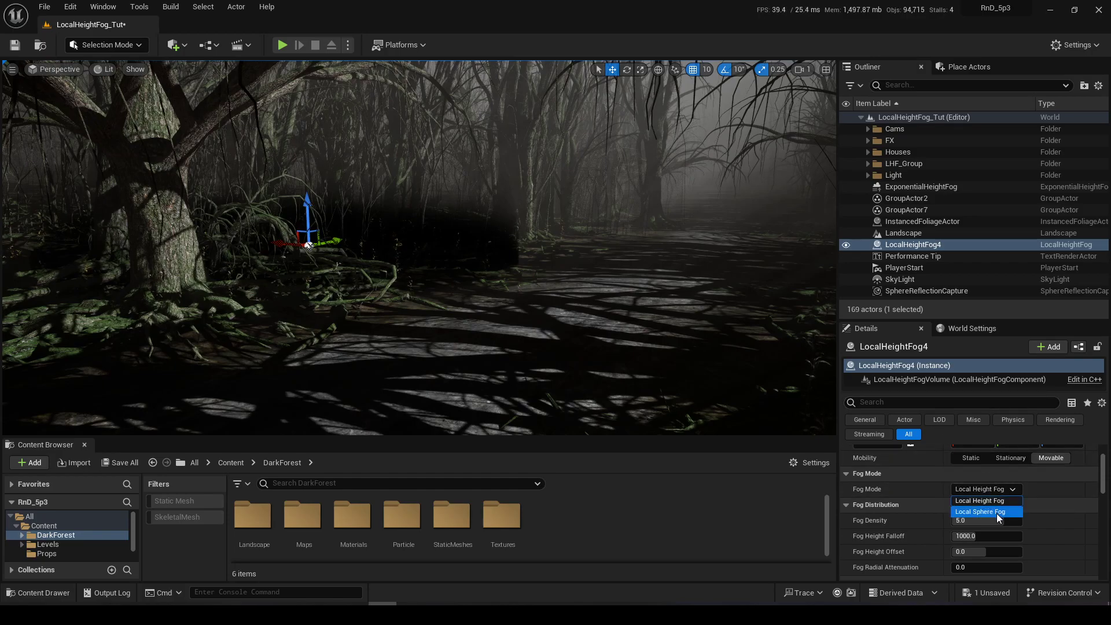
pyautogui.click(996, 513)
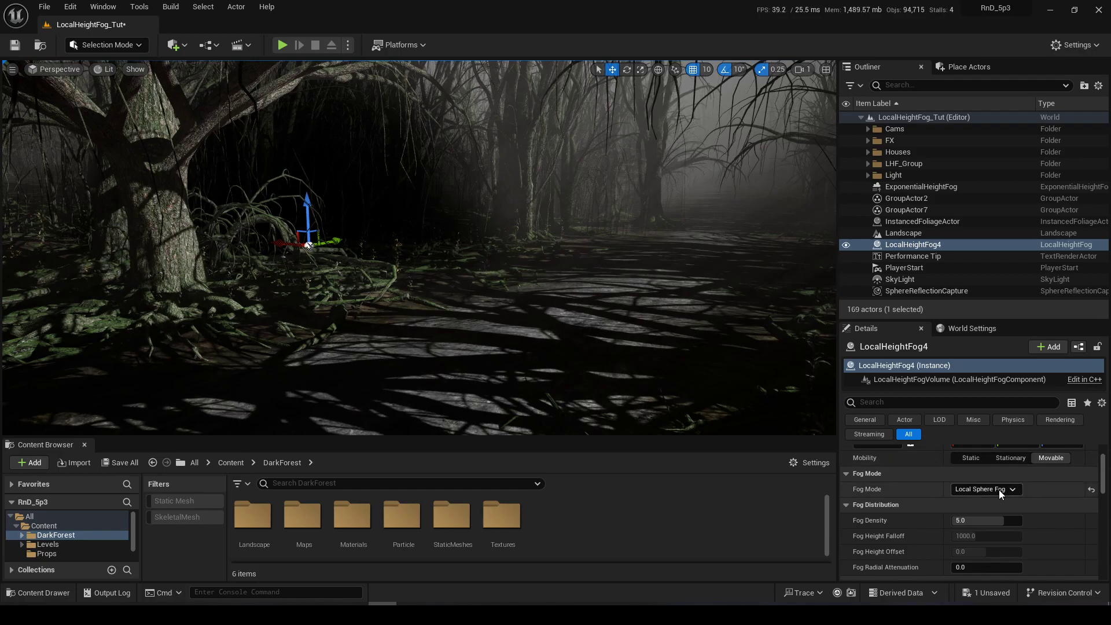
pyautogui.click(998, 489)
pyautogui.click(1041, 501)
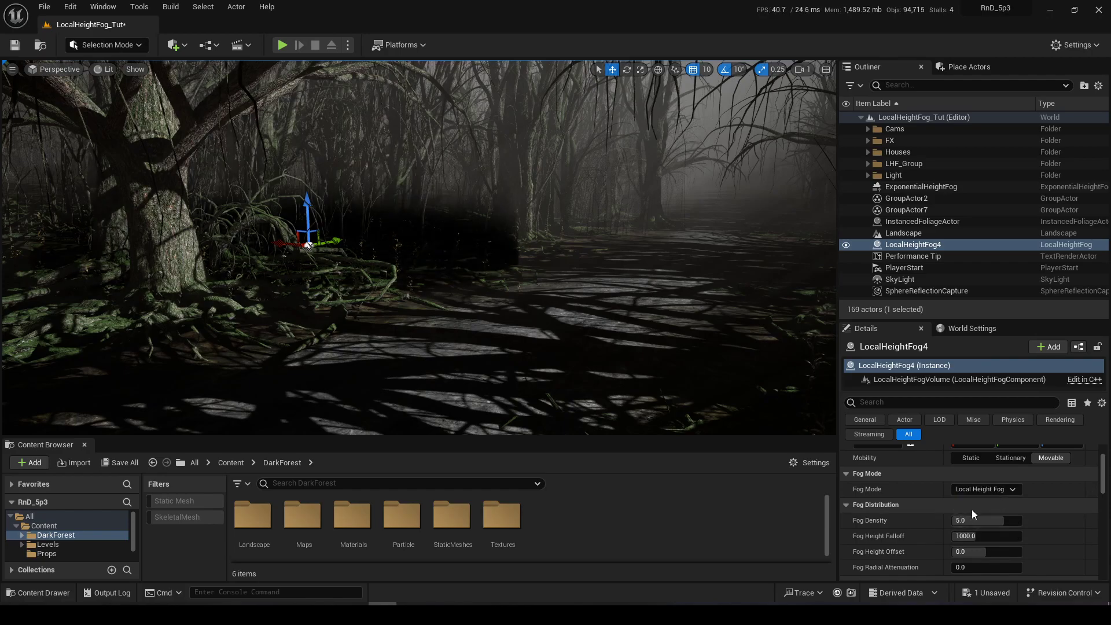
# Step: Set Fog Density to about 3.29, Fog Height Falloff to about 1285, Fog Height Offset to 0.224 and Fog Radial Attenuation to about 2.17
pyautogui.scroll(-2, 971, 509)
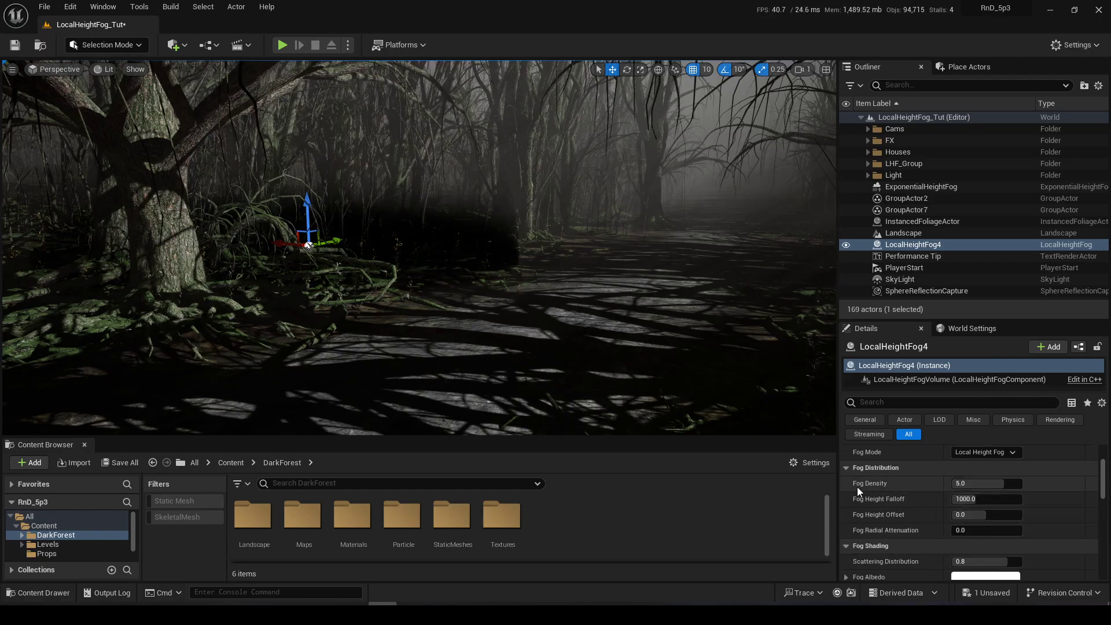
pyautogui.moveTo(983, 484); pyautogui.dragTo(984, 514)
pyautogui.hotkey('ctrl', 'z')
pyautogui.moveTo(524, 284); pyautogui.dragTo(552, 267, button='right')
pyautogui.moveTo(988, 530); pyautogui.dragTo(998, 530)
pyautogui.moveTo(521, 278); pyautogui.dragTo(469, 254, button='right')
pyautogui.press('s')
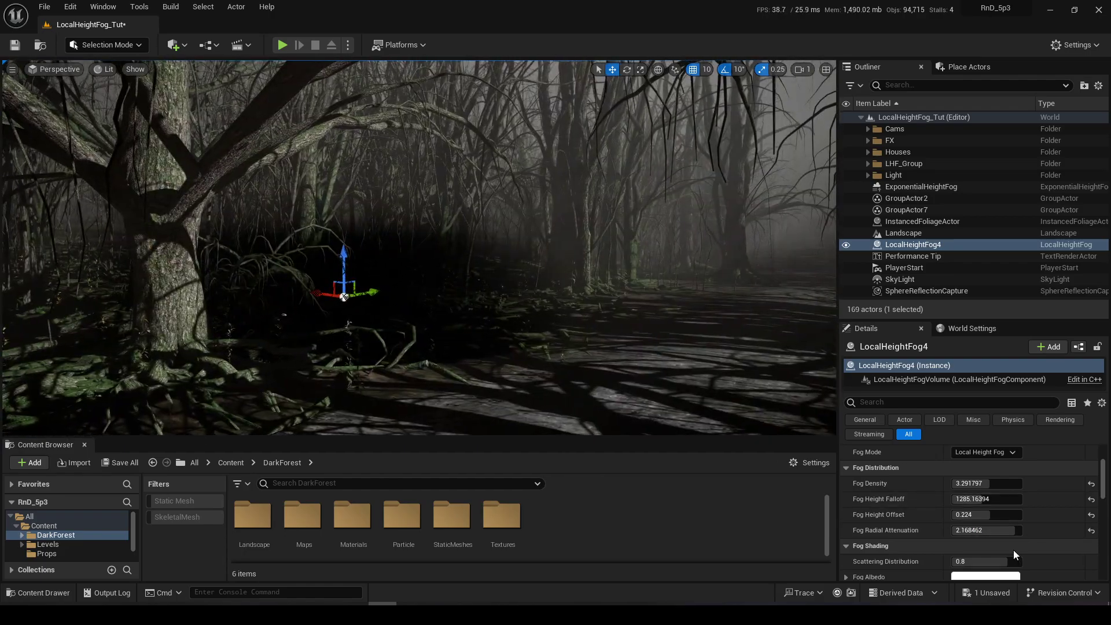
# Step: Brighten the fog's Fog Emissive color to a neutral dark gray with a value of 0.09375
pyautogui.scroll(-1, 1009, 544)
pyautogui.scroll(-1, 1006, 538)
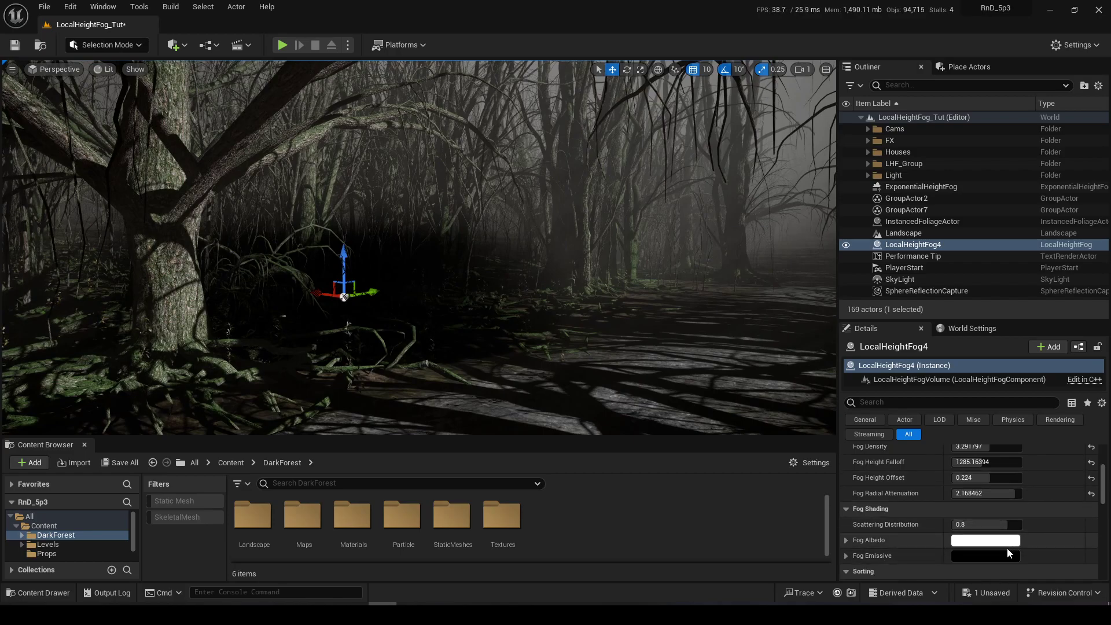
pyautogui.click(978, 555)
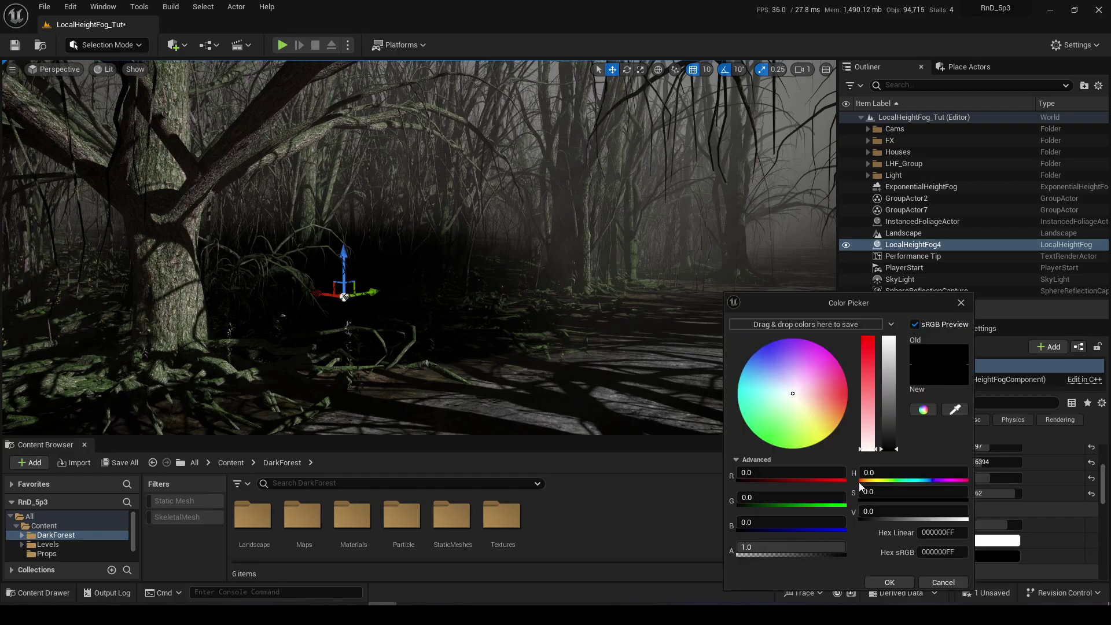
pyautogui.moveTo(893, 450); pyautogui.dragTo(891, 445)
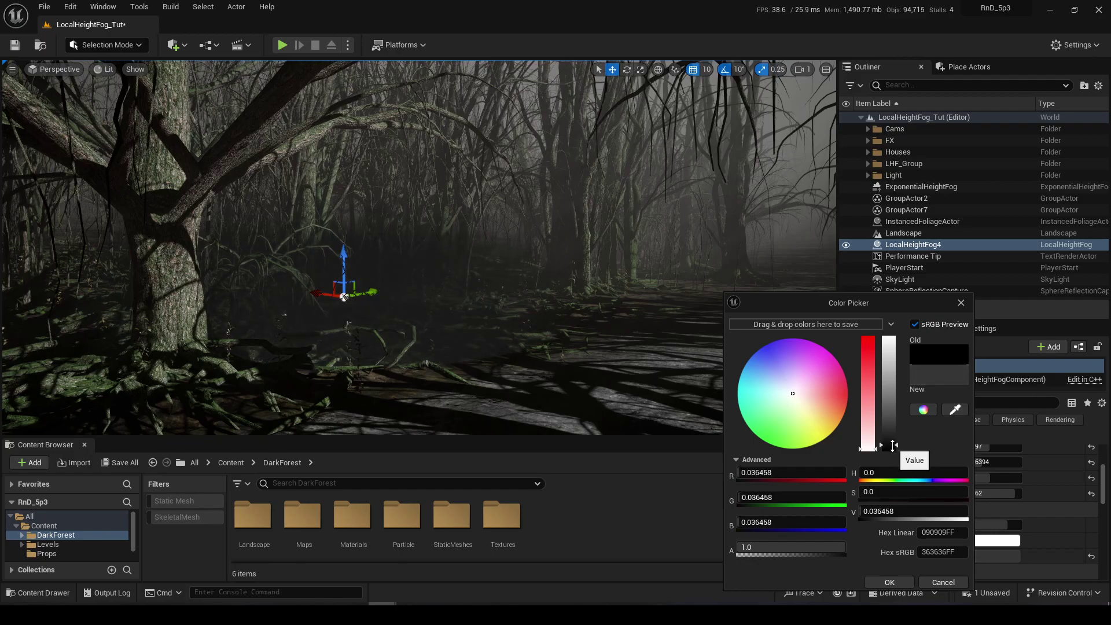
pyautogui.click(888, 580)
pyautogui.moveTo(492, 285); pyautogui.dragTo(483, 260, button='right')
pyautogui.click(982, 556)
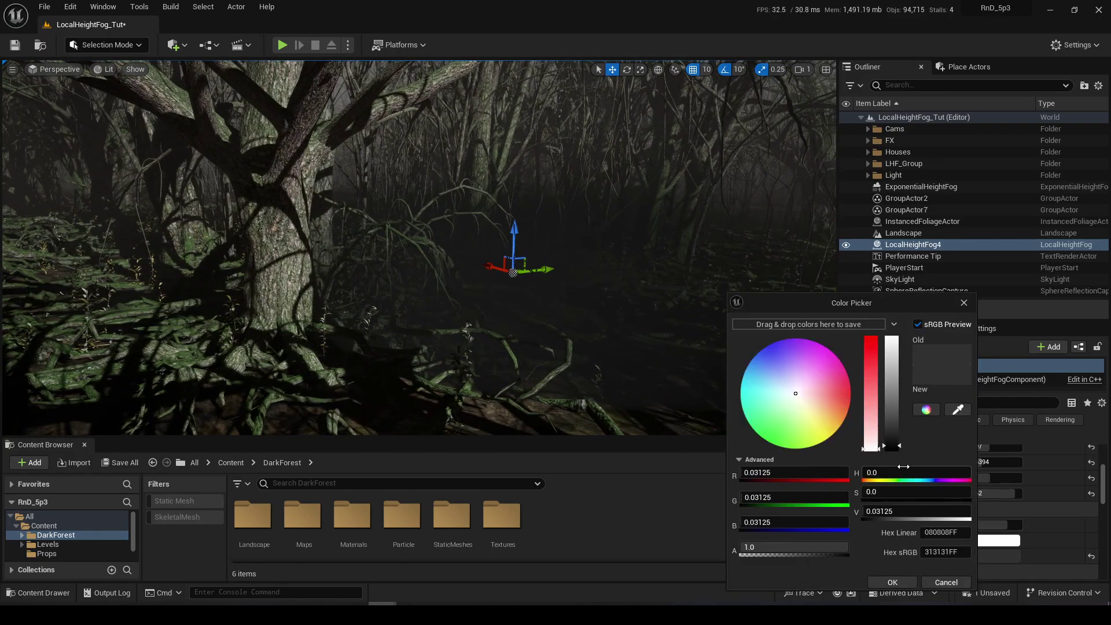
pyautogui.moveTo(892, 445); pyautogui.dragTo(890, 438)
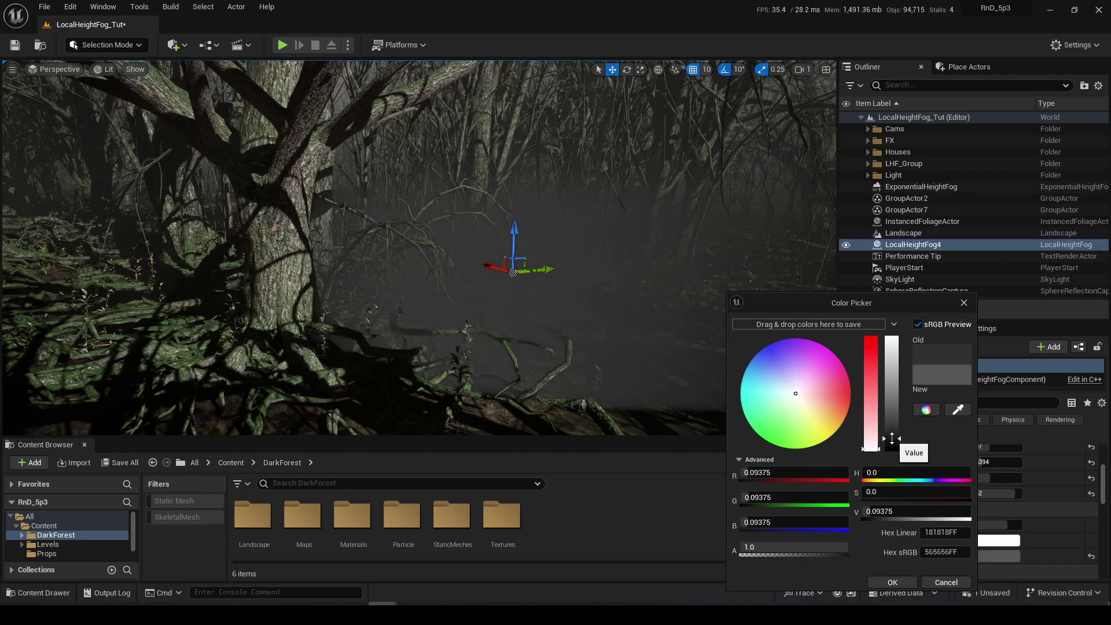
pyautogui.click(902, 581)
# Step: Set Fog Density to about 0.315, Fog Height Falloff to about 1025, Fog Height Offset to 0.32 and Fog Radial Attenuation to about 0.719
pyautogui.moveTo(497, 297); pyautogui.dragTo(631, 274, button='right')
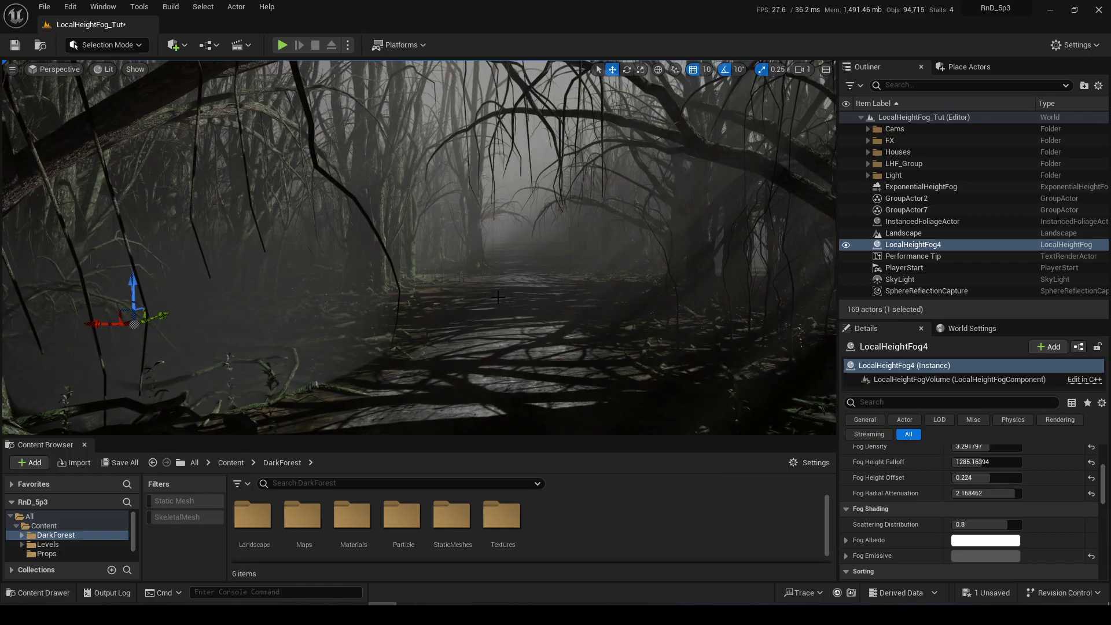
pyautogui.scroll(1, 972, 469)
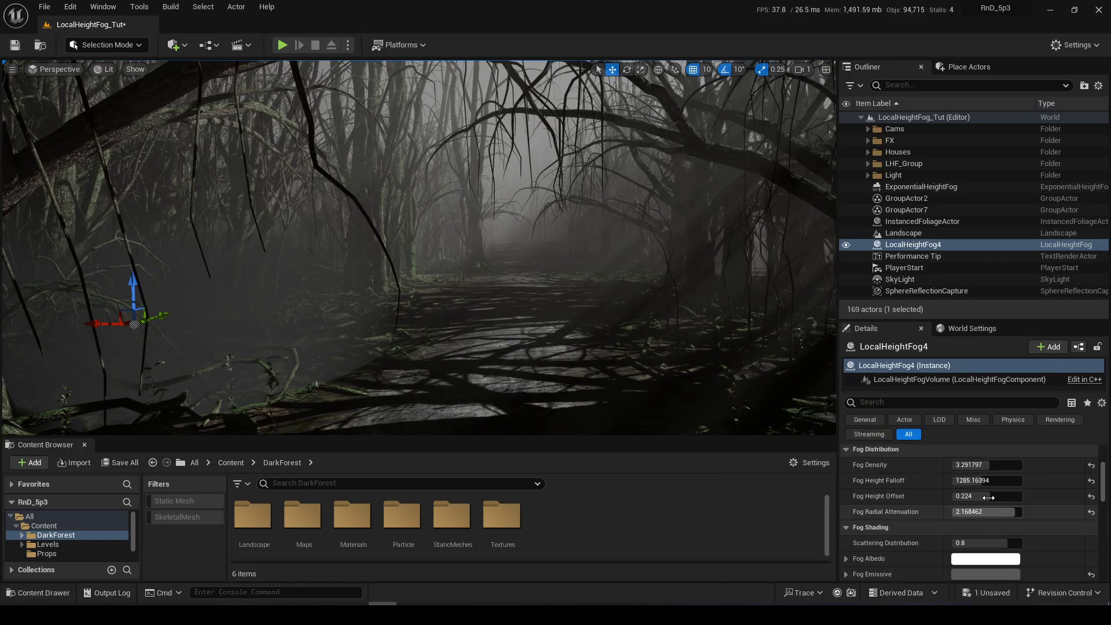
pyautogui.moveTo(975, 464); pyautogui.dragTo(990, 496)
# Step: Move the fog volume back among the trees behind the fallen branches and make two copies of it
pyautogui.moveTo(540, 307); pyautogui.dragTo(491, 325, button='right')
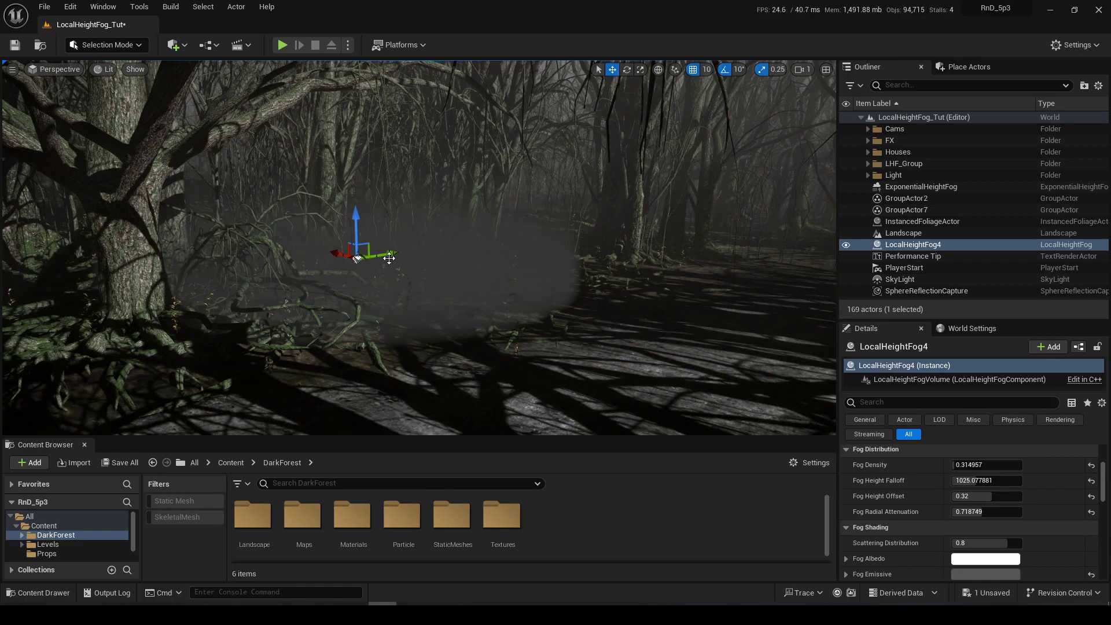
pyautogui.moveTo(330, 252); pyautogui.dragTo(290, 242)
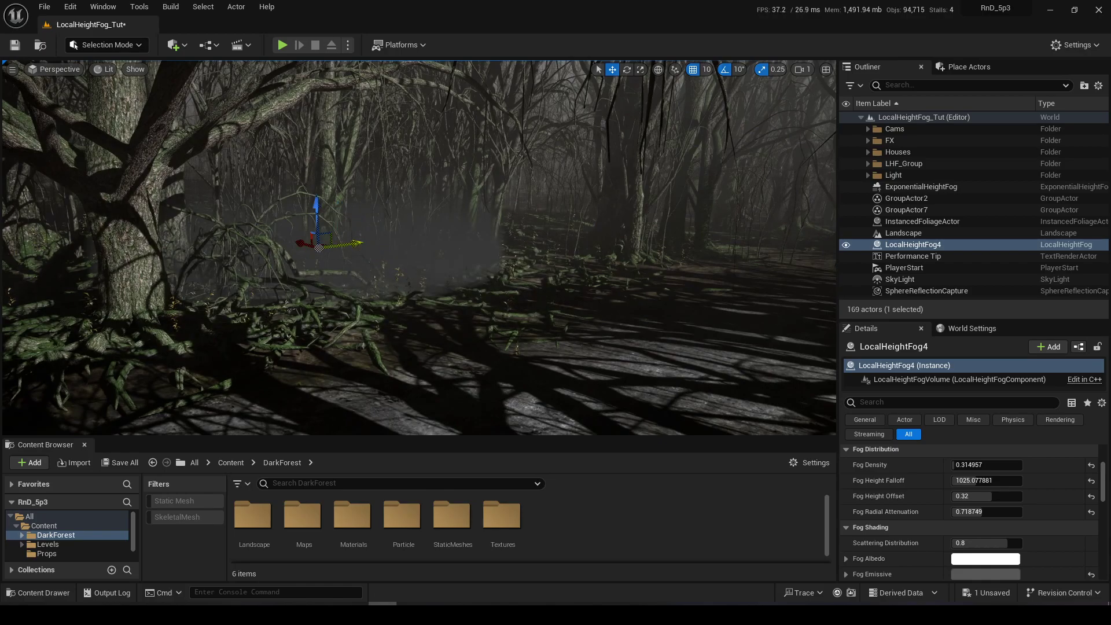
pyautogui.keyDown('alt'); pyautogui.moveTo(322, 247); pyautogui.dragTo(602, 218); pyautogui.keyUp('alt')
pyautogui.moveTo(602, 218); pyautogui.dragTo(670, 215, button='right')
# Step: Set the Fog Radial Attenuation of LocalHeightFog5 to about 1.83
pyautogui.moveTo(996, 511)
pyautogui.mouseDown()
pyautogui.moveTo(1009, 511)
pyautogui.moveTo(986, 511)
pyautogui.moveTo(1019, 511)
pyautogui.moveTo(1009, 511)
pyautogui.mouseUp()
pyautogui.click(908, 257)
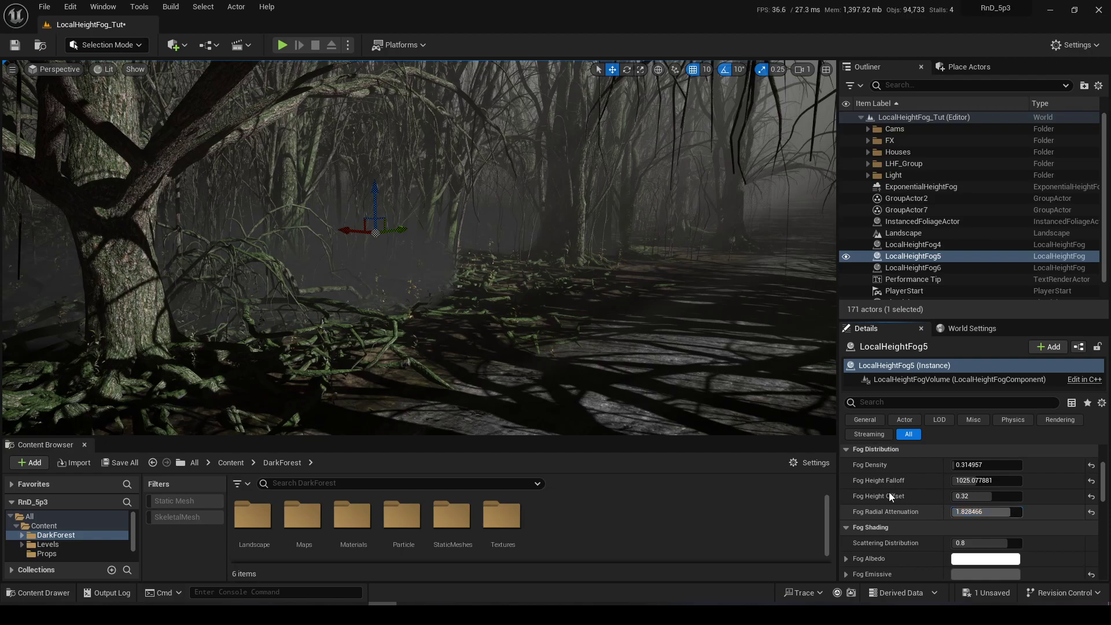
pyautogui.moveTo(509, 303); pyautogui.dragTo(683, 318, button='right')
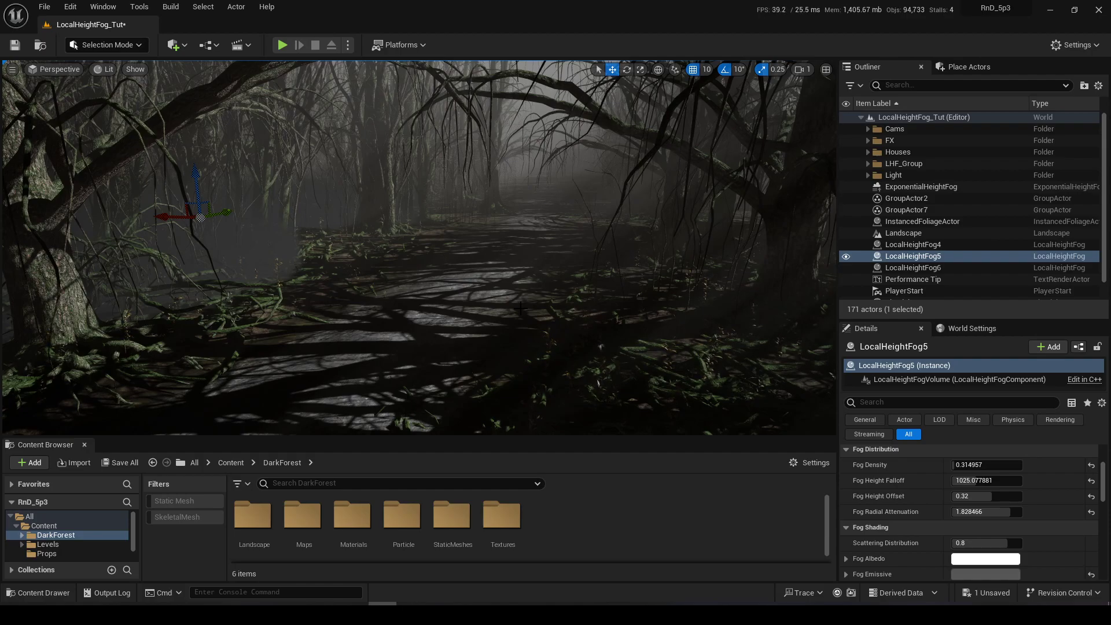
pyautogui.moveTo(500, 299); pyautogui.dragTo(443, 333, button='right')
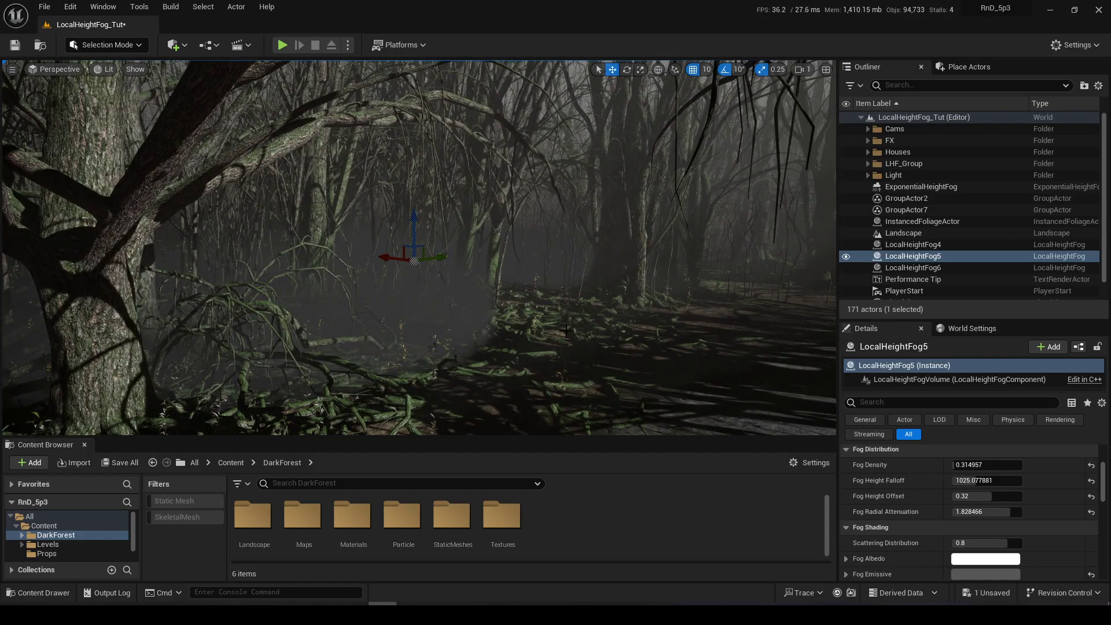
pyautogui.moveTo(444, 332); pyautogui.dragTo(564, 327, button='right')
pyautogui.press('d')
pyautogui.moveTo(703, 296); pyautogui.dragTo(697, 289, button='right')
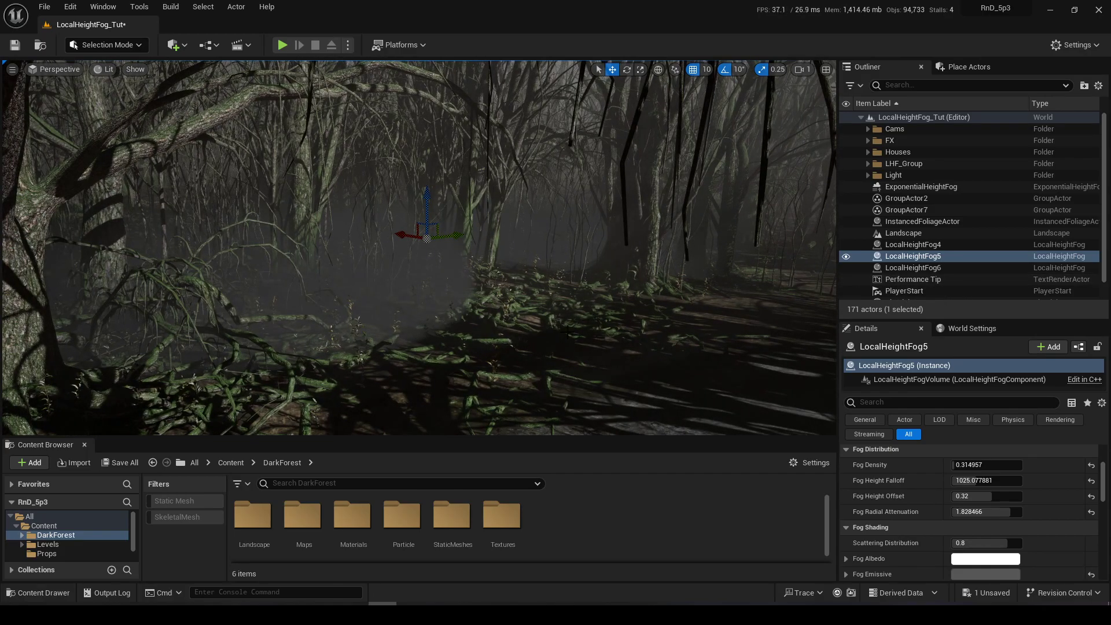
pyautogui.moveTo(573, 318); pyautogui.dragTo(590, 325, button='right')
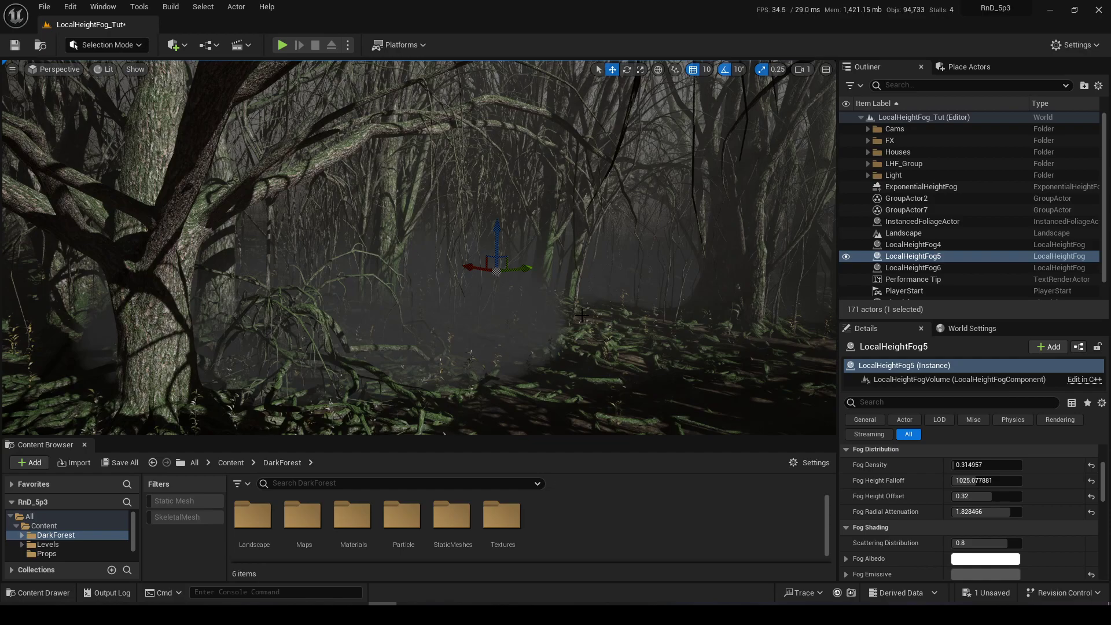
# Step: Examine the ExponentialHeightFog's Volumetric Fog settings and compare its properties with those of LocalHeightFog4
pyautogui.click(966, 187)
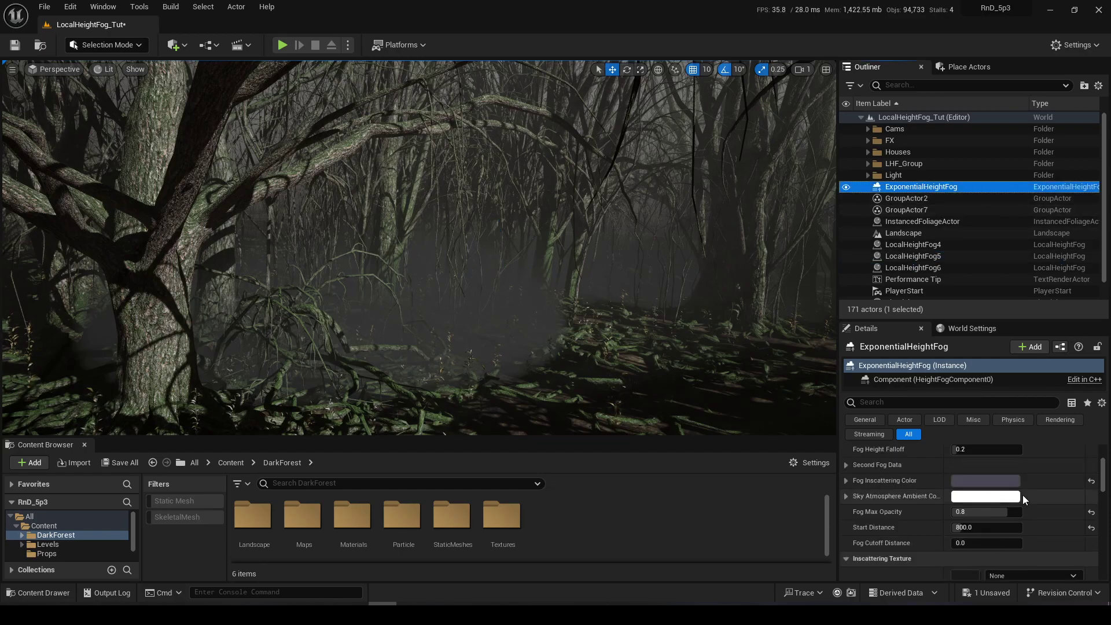
pyautogui.scroll(-2, 1022, 496)
pyautogui.moveTo(1104, 480); pyautogui.dragTo(1105, 500)
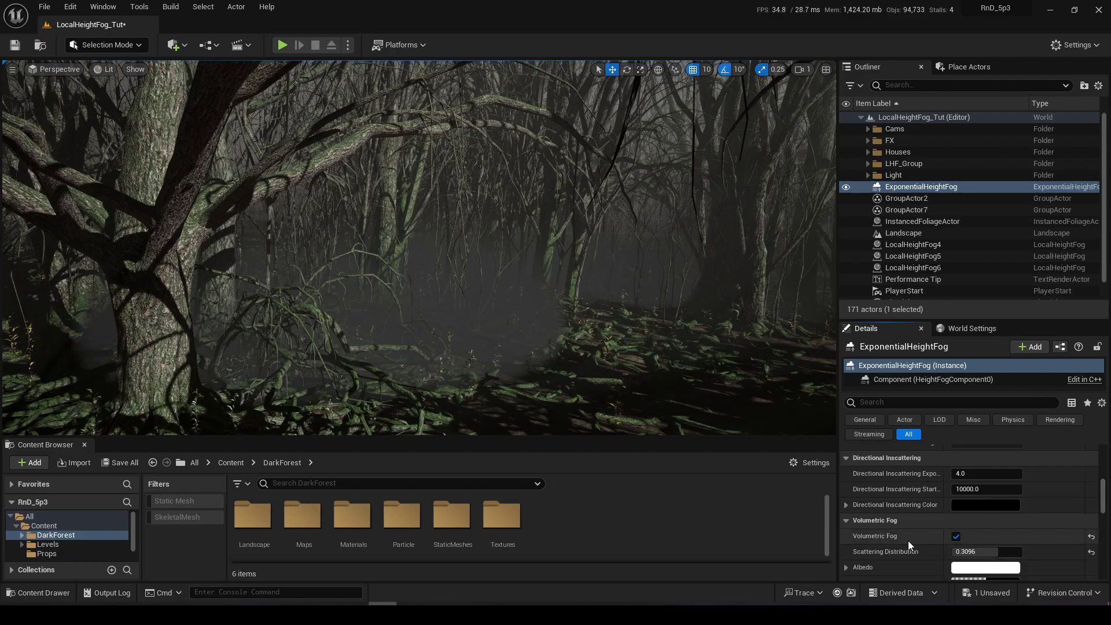
pyautogui.click(904, 243)
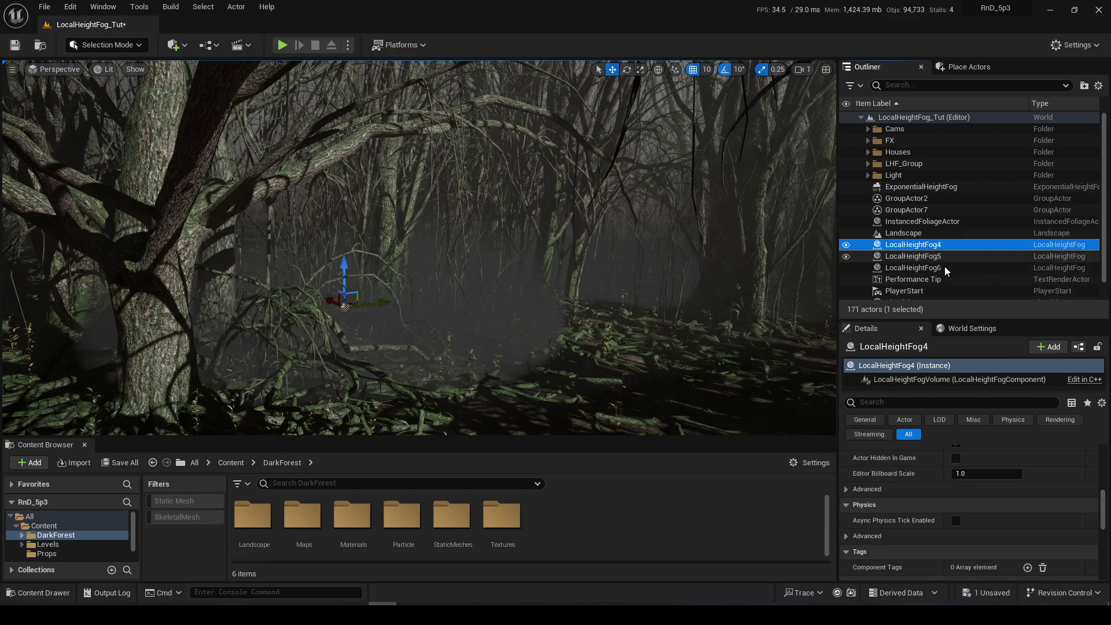
pyautogui.click(905, 188)
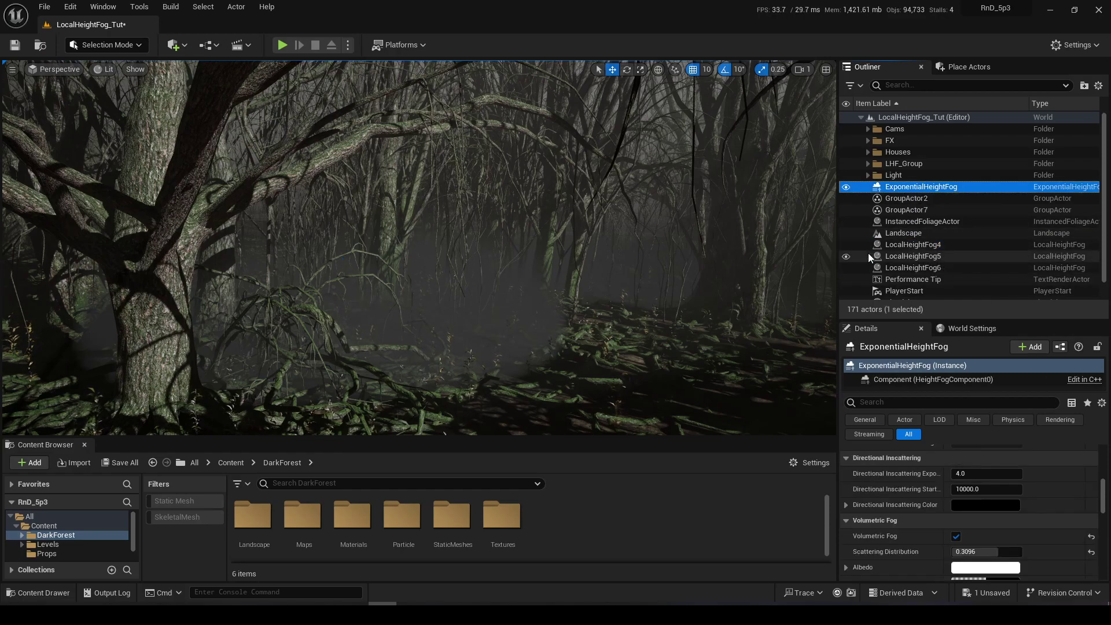
# Step: Hide the ExponentialHeightFog in the level and inspect the local fog patches along the forest path without it
pyautogui.moveTo(602, 299); pyautogui.dragTo(805, 252, button='right')
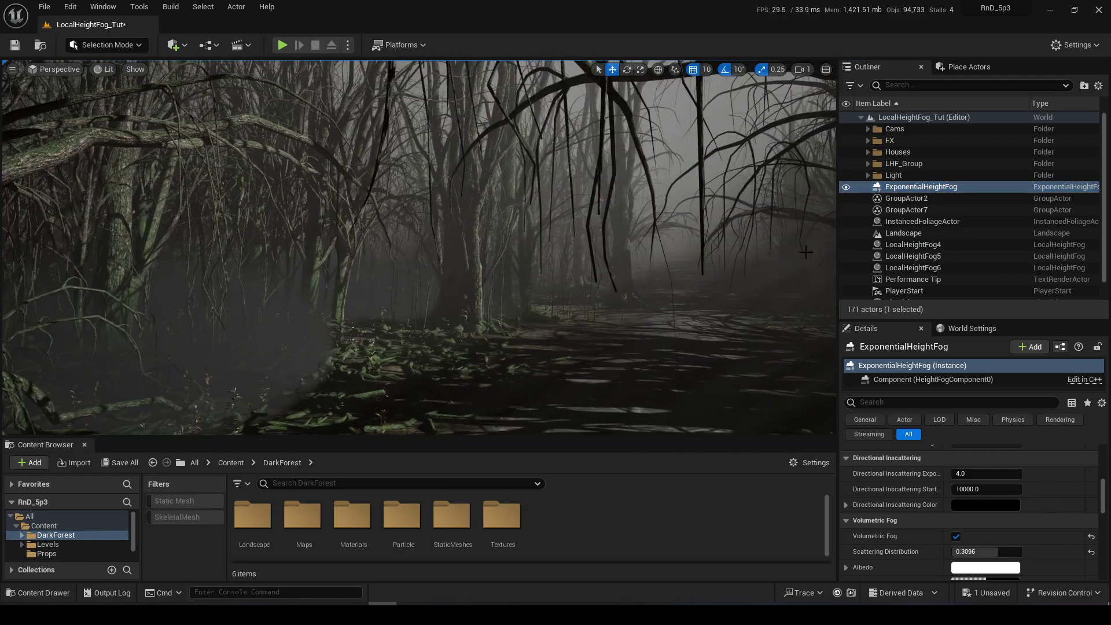
pyautogui.click(846, 187)
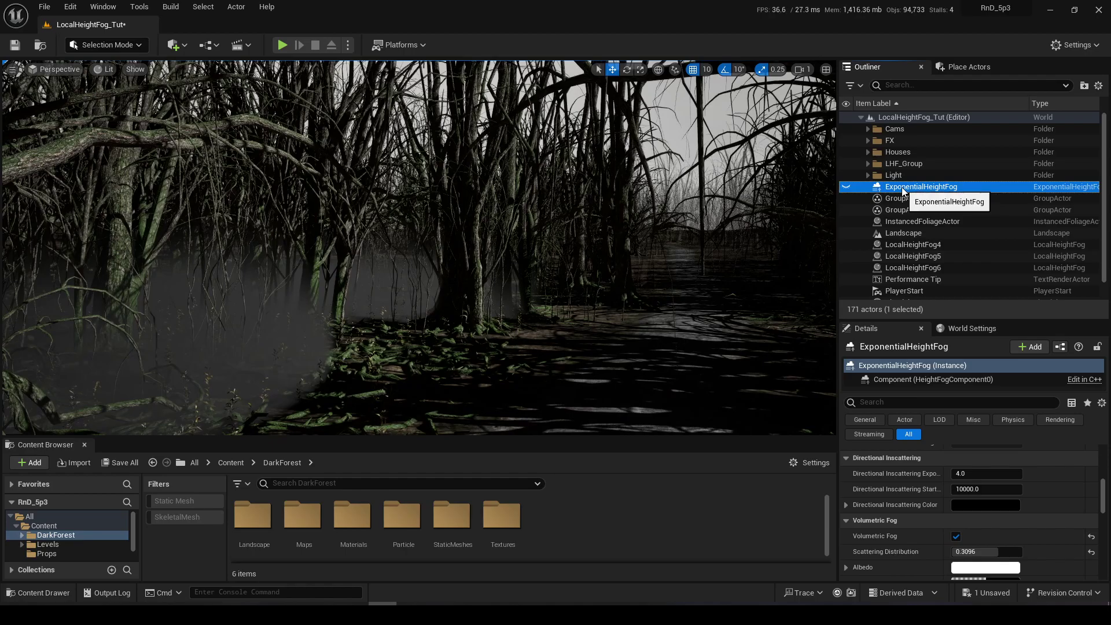
pyautogui.moveTo(815, 339); pyautogui.dragTo(810, 298)
pyautogui.moveTo(445, 352); pyautogui.dragTo(434, 352, button='right')
pyautogui.moveTo(585, 384); pyautogui.dragTo(492, 370, button='right')
pyautogui.moveTo(787, 260); pyautogui.dragTo(642, 289, button='right')
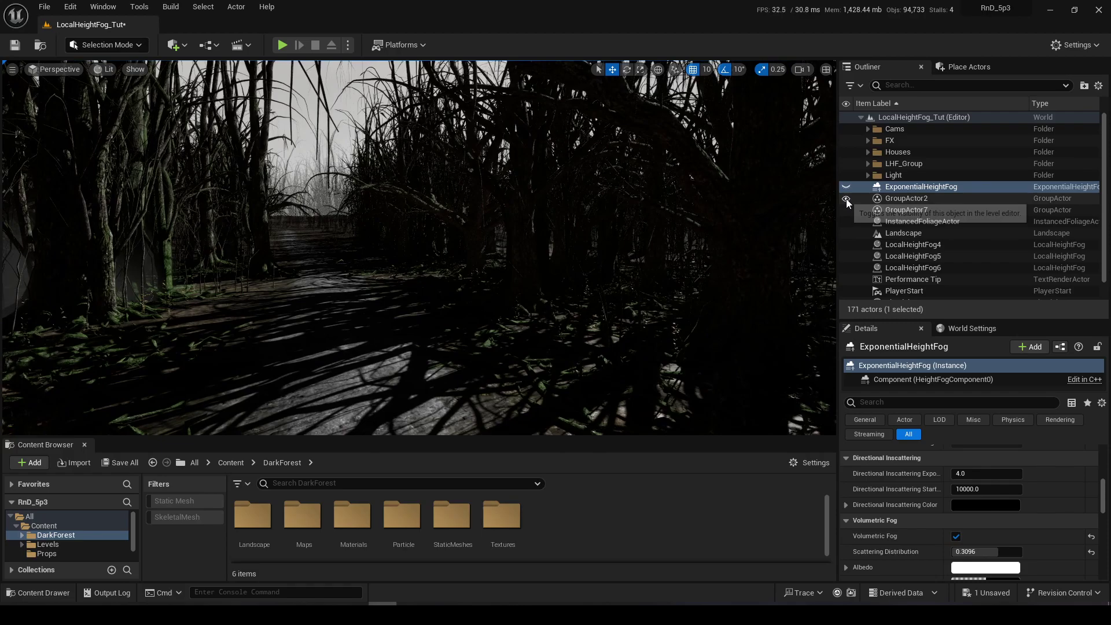
pyautogui.moveTo(636, 242); pyautogui.dragTo(498, 243, button='right')
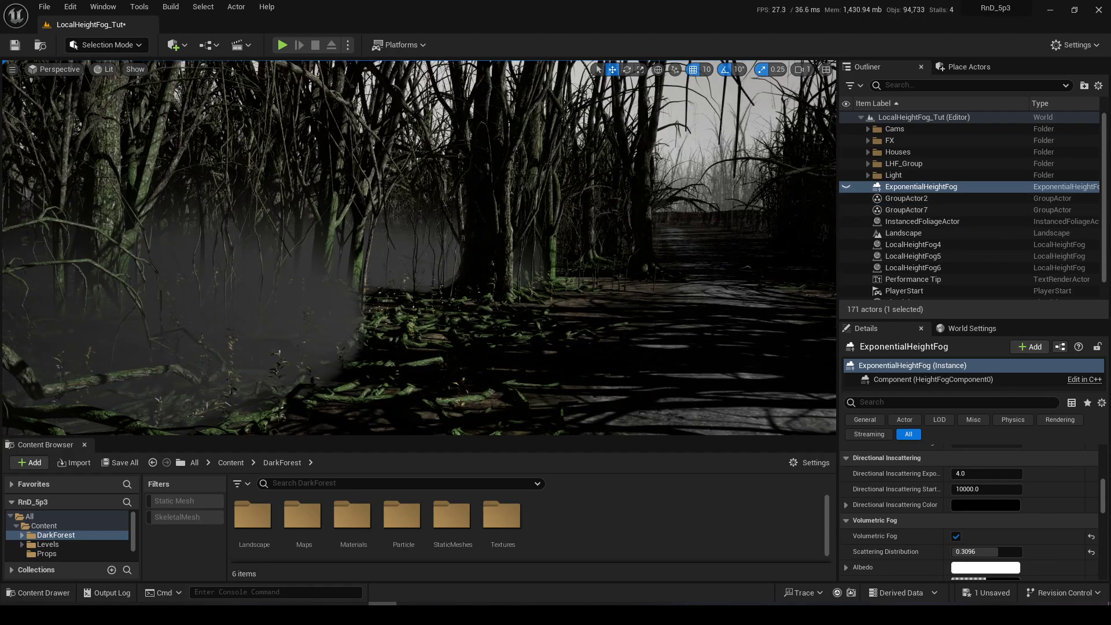